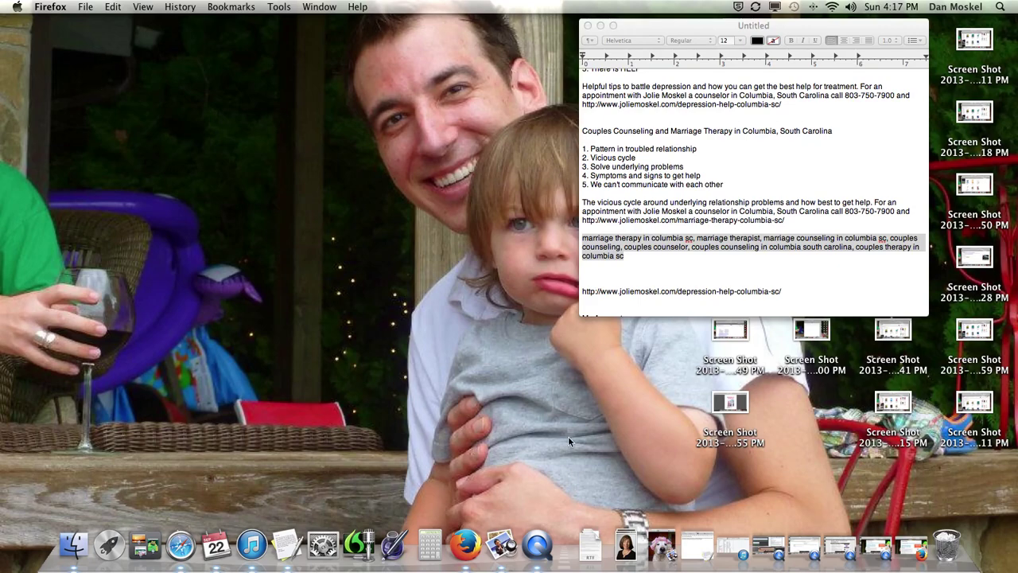
# Bring Firefox forward and show the 'Couples Therapy and Marriage Counseling In Columbia, SC' post
pyautogui.click(906, 550)
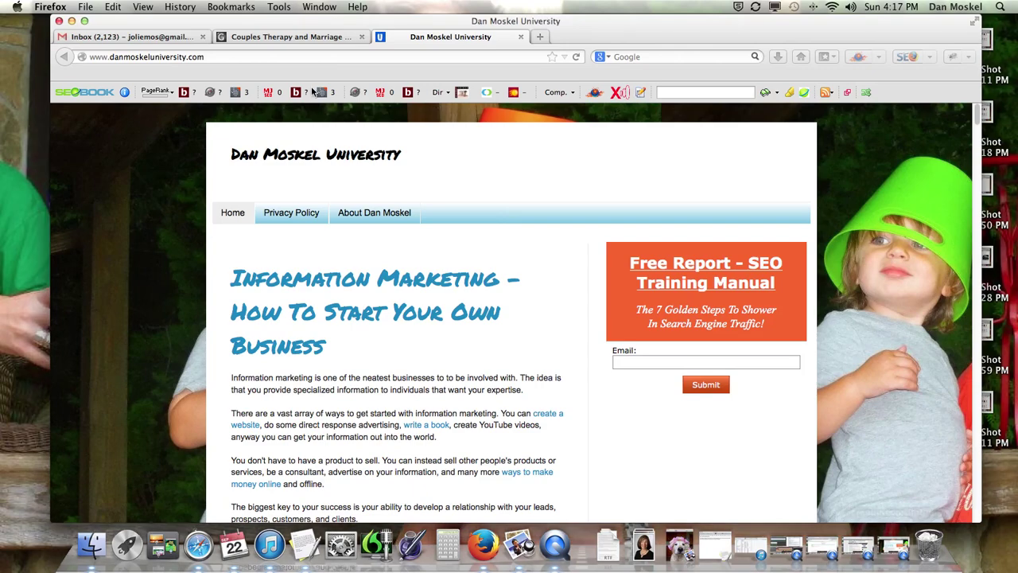
pyautogui.click(288, 36)
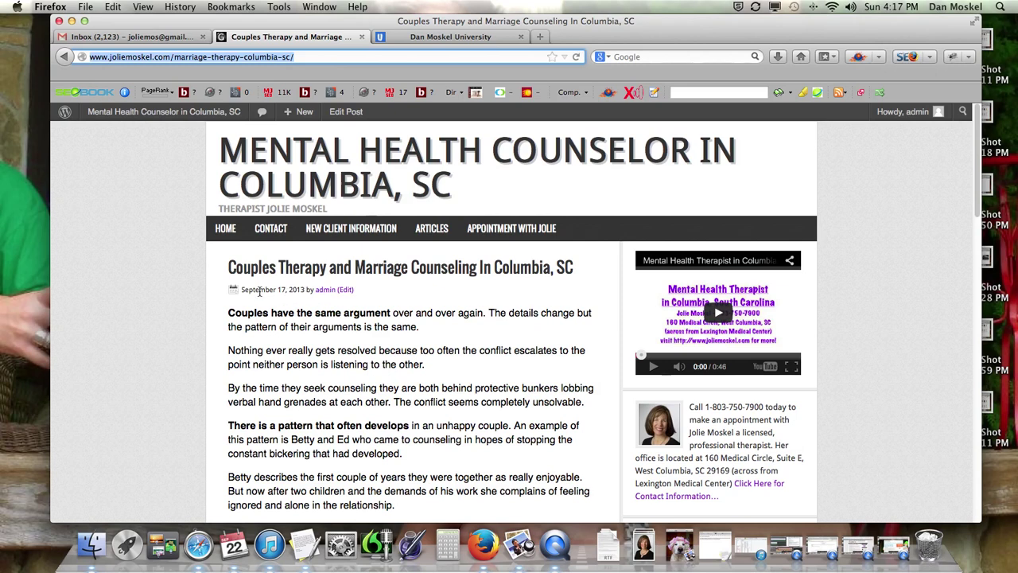
# Highlight the post's September 17, 2013 publish date and open the Dashboard in a new tab
pyautogui.moveTo(241, 290); pyautogui.dragTo(297, 290)
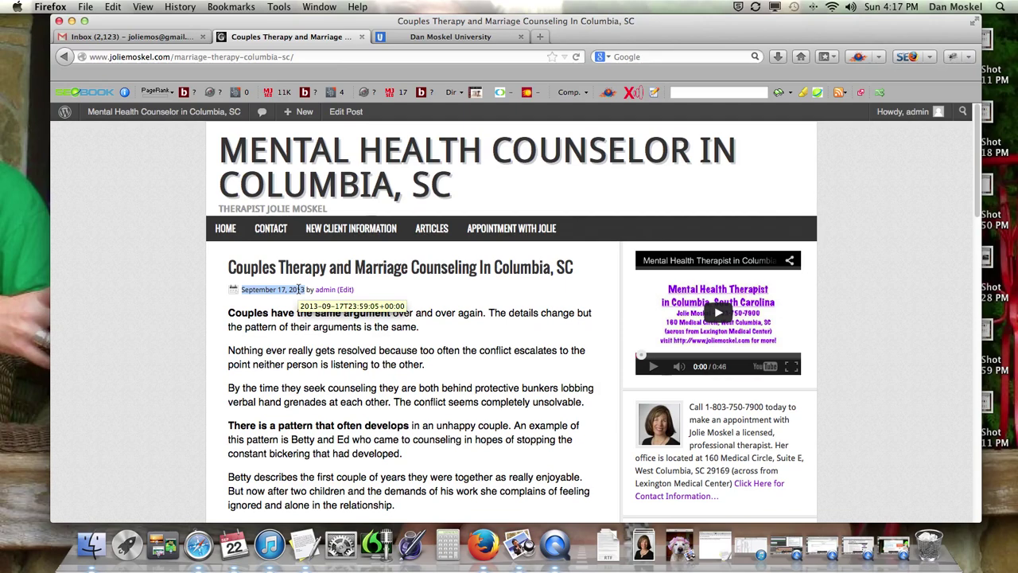
pyautogui.moveTo(167, 116)
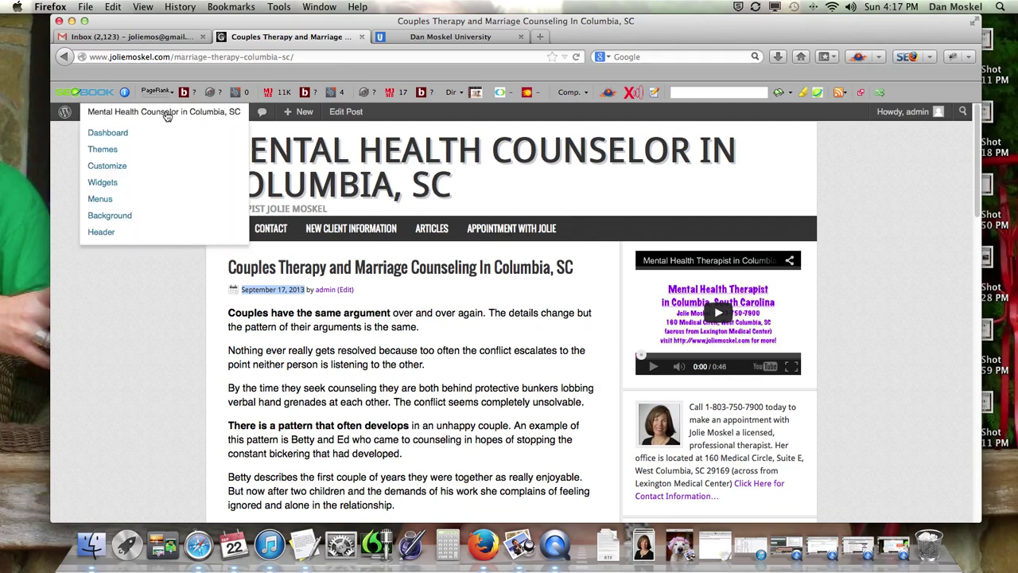
pyautogui.rightClick(125, 133)
pyautogui.click(143, 139)
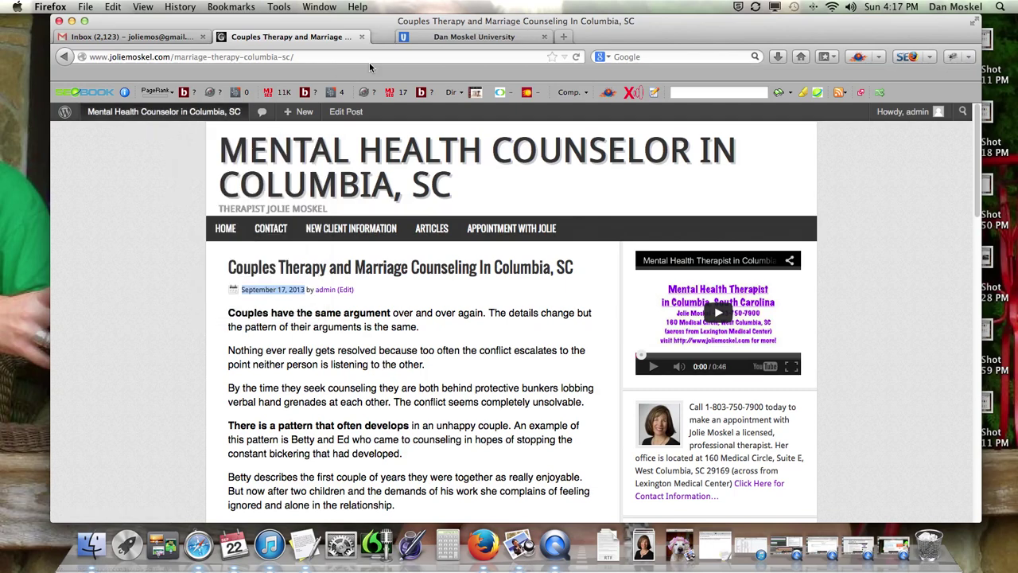
pyautogui.click(439, 39)
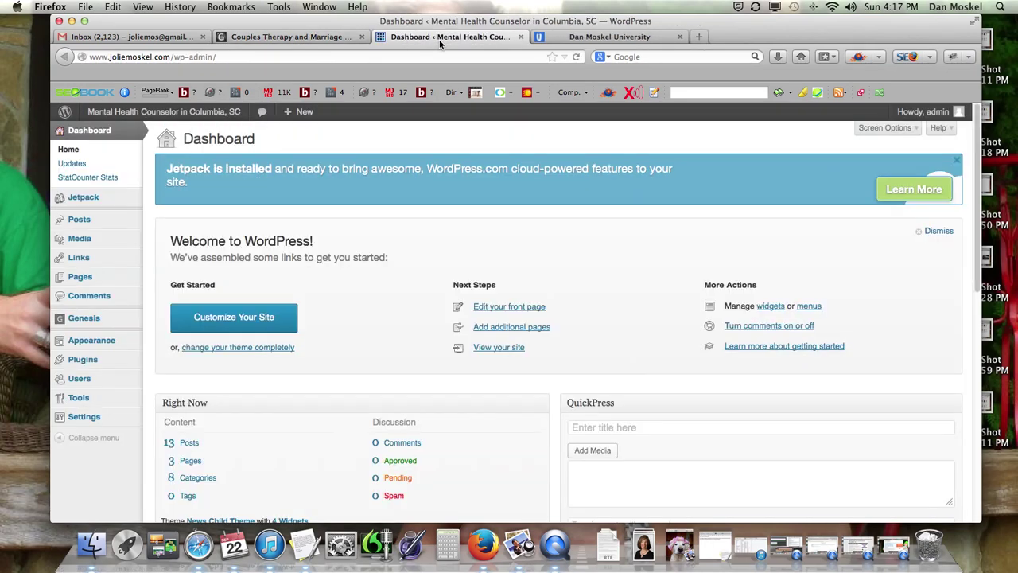
# Clear the date highlight on the post, then settle on the Dashboard tab
pyautogui.click(292, 37)
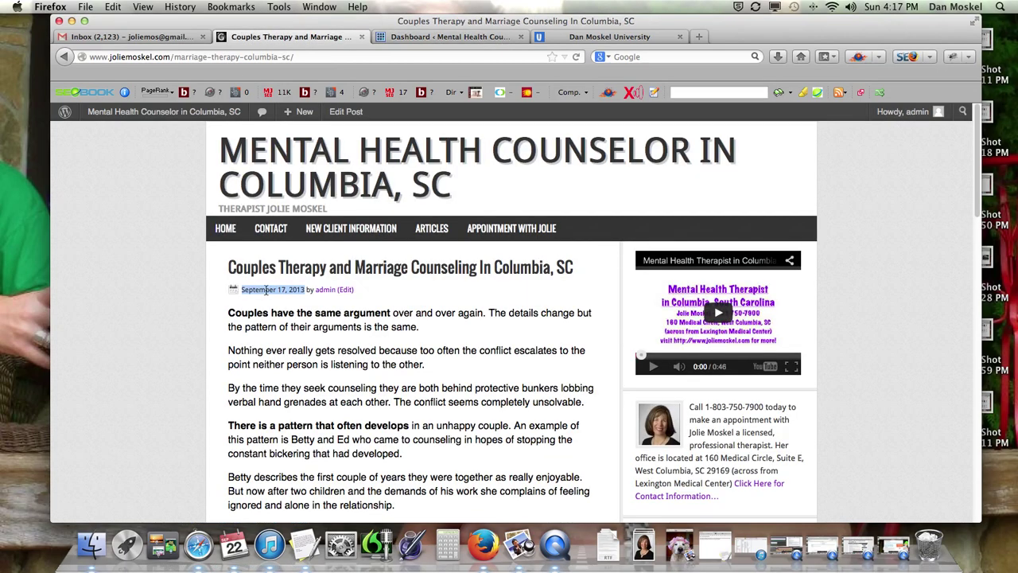
pyautogui.click(268, 291)
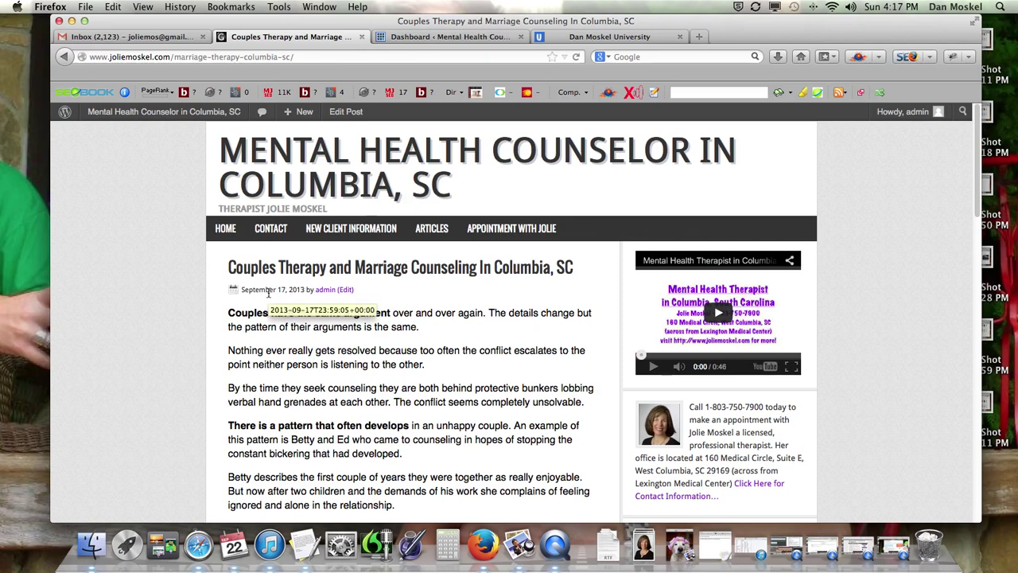
pyautogui.click(418, 40)
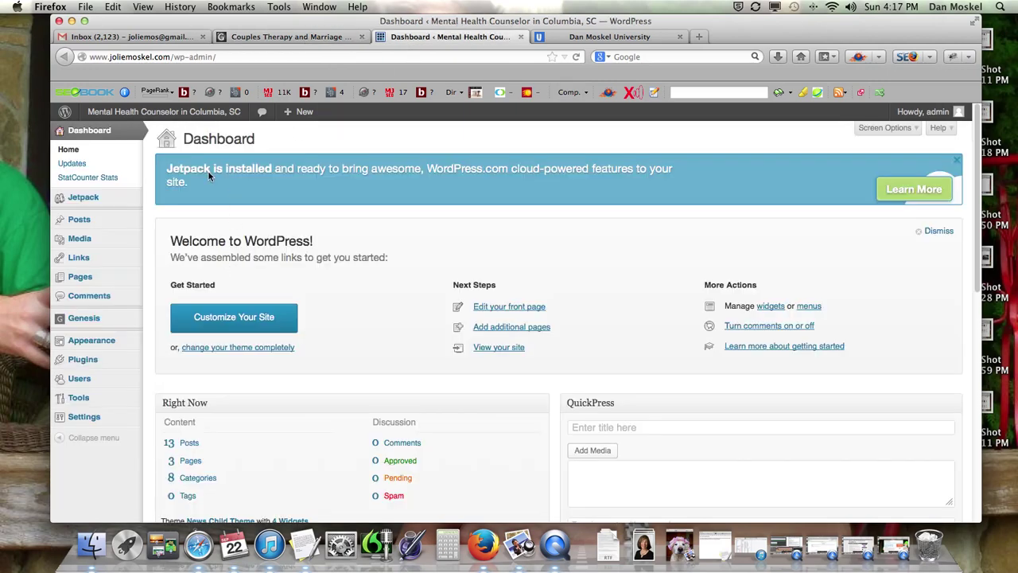
pyautogui.press('super+Tab')
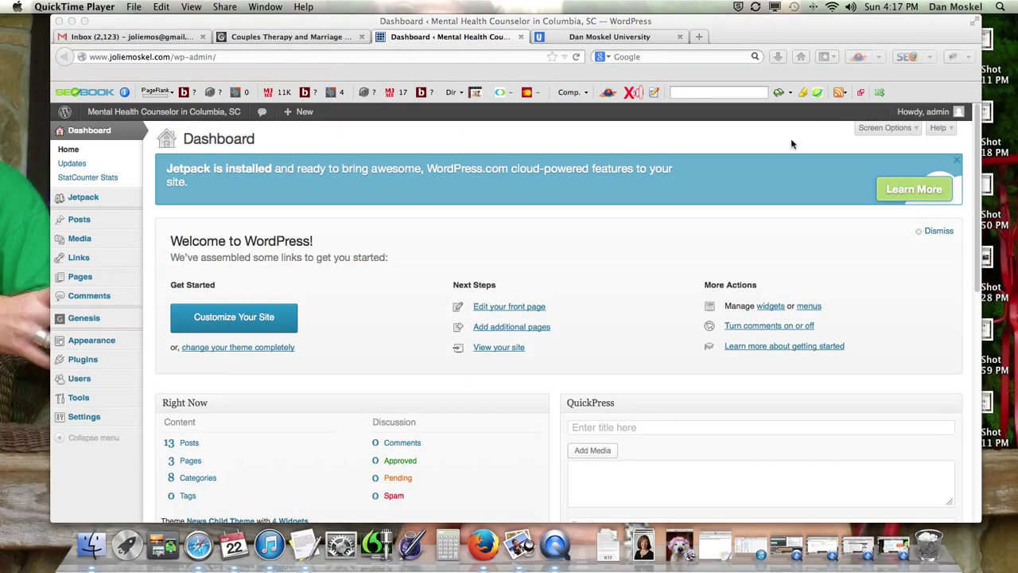
pyautogui.click(317, 36)
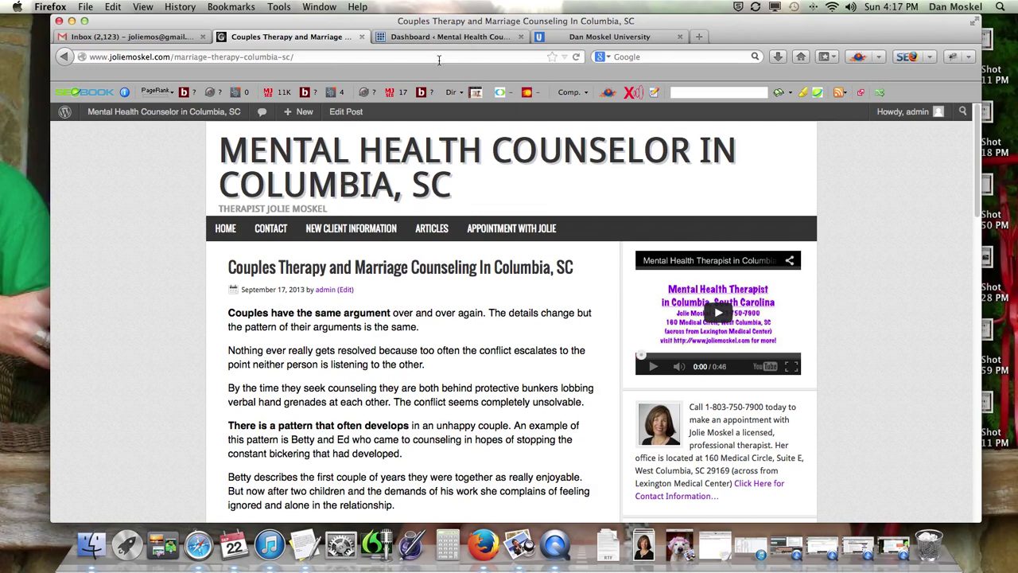
pyautogui.click(465, 37)
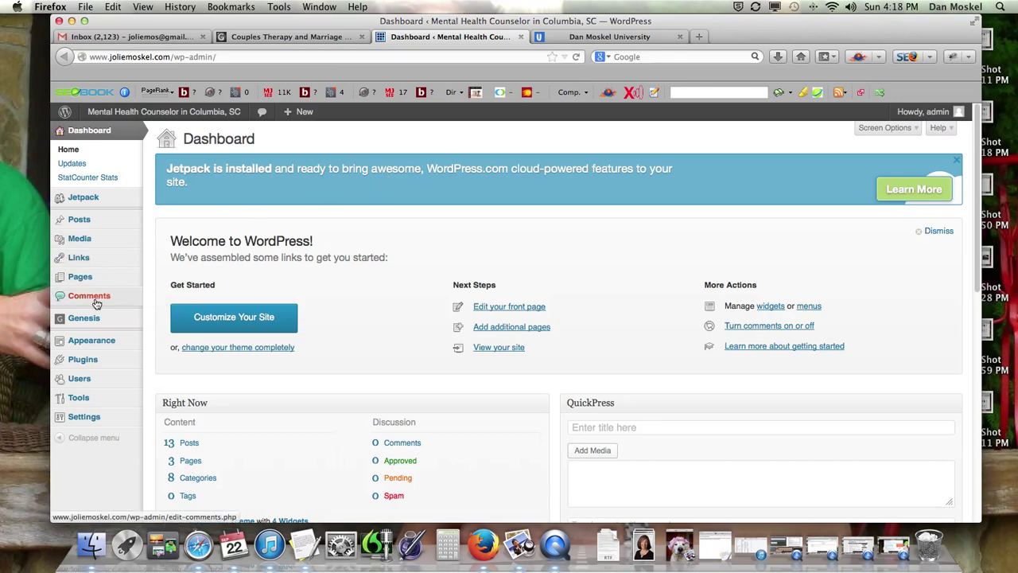
# Search Add New plugins for 'date re', then install and activate WP Date Remover 1.0
pyautogui.moveTo(89, 363)
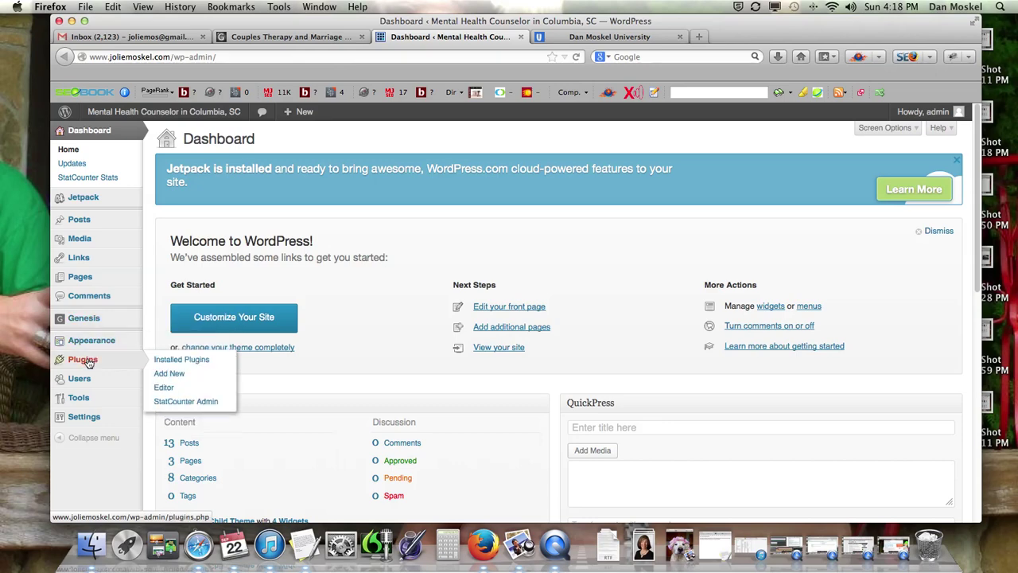
pyautogui.click(169, 374)
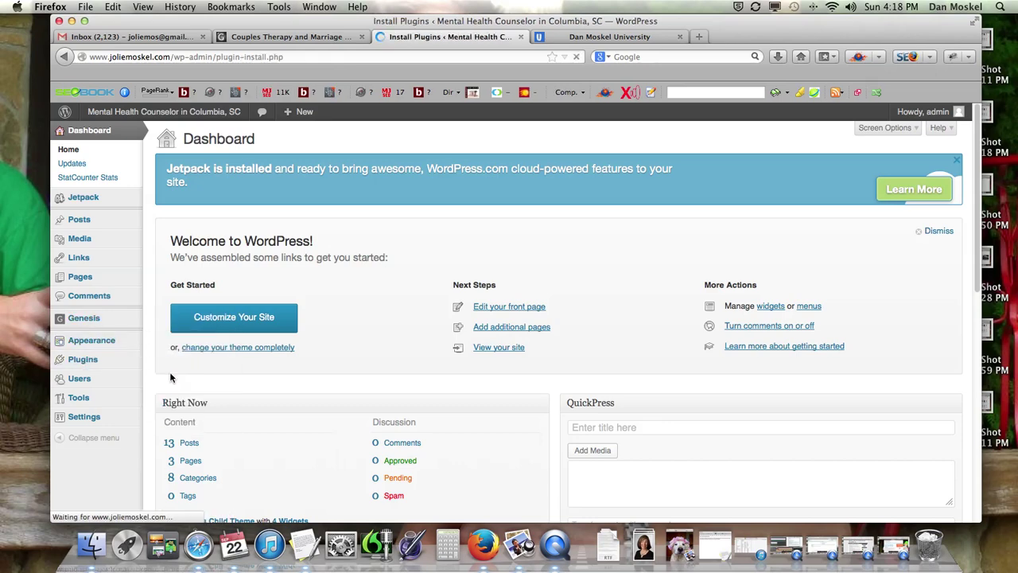
pyautogui.write('date remover')
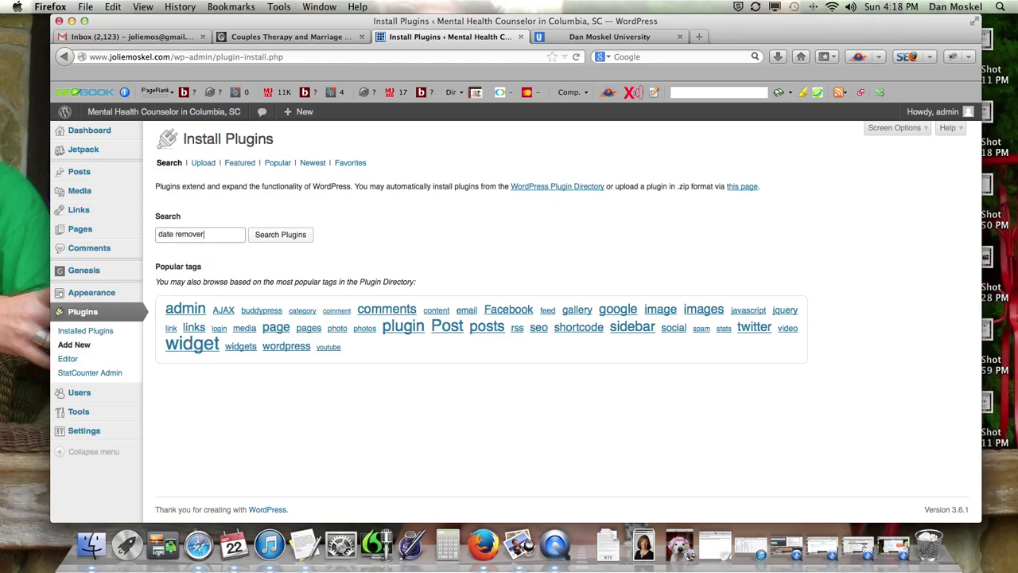
pyautogui.press('Return')
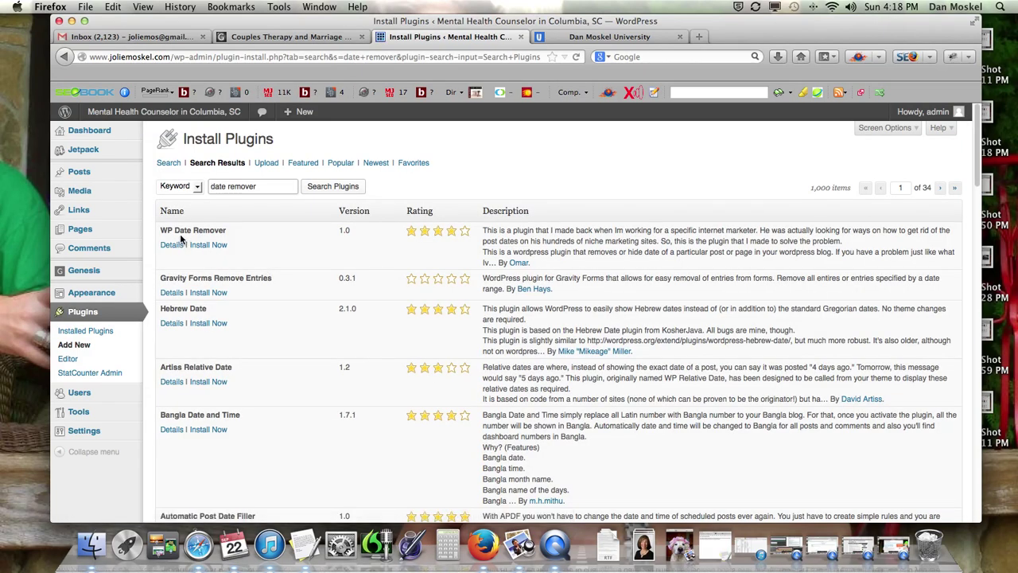
pyautogui.click(207, 245)
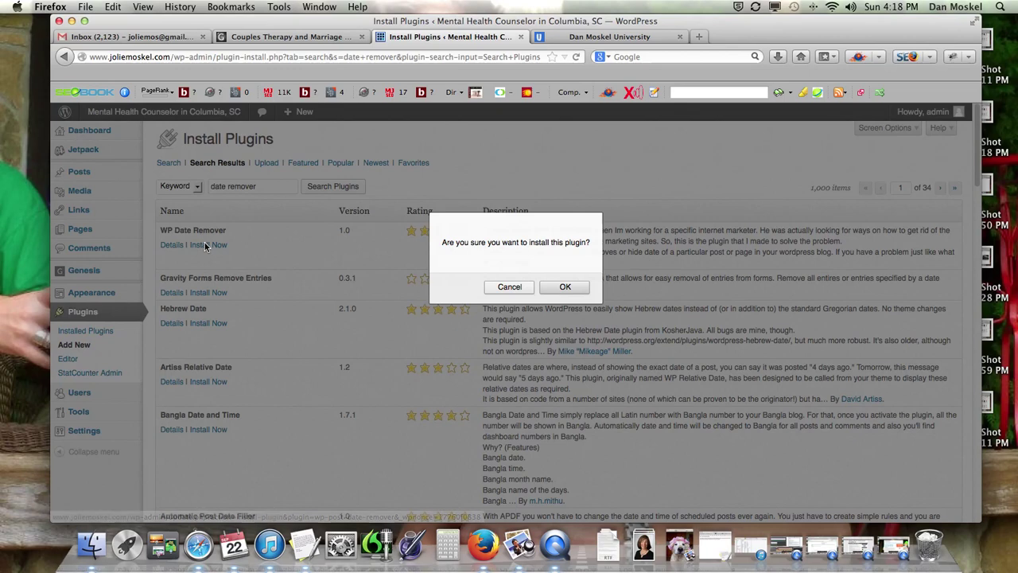
pyautogui.click(566, 288)
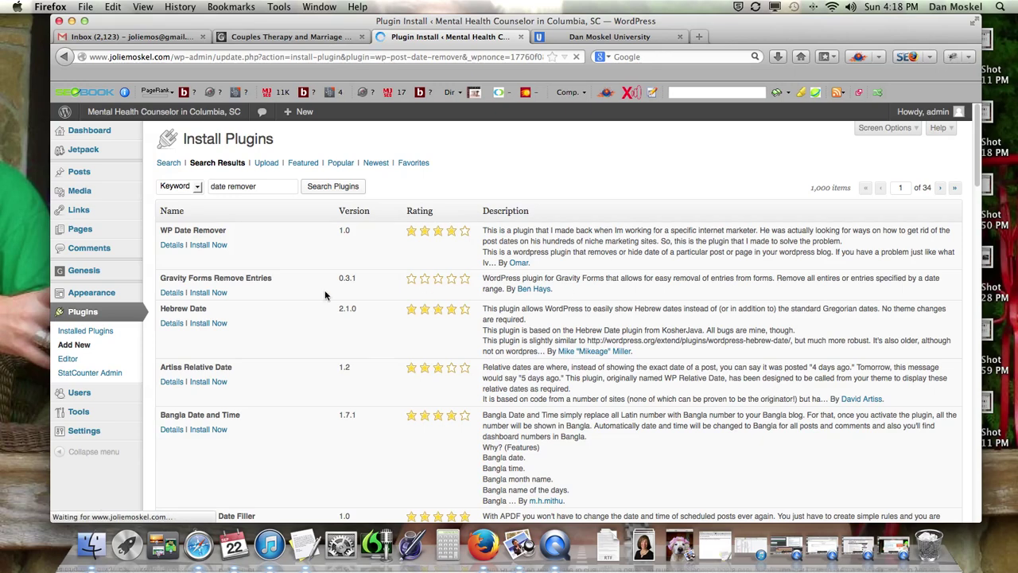
pyautogui.click(180, 236)
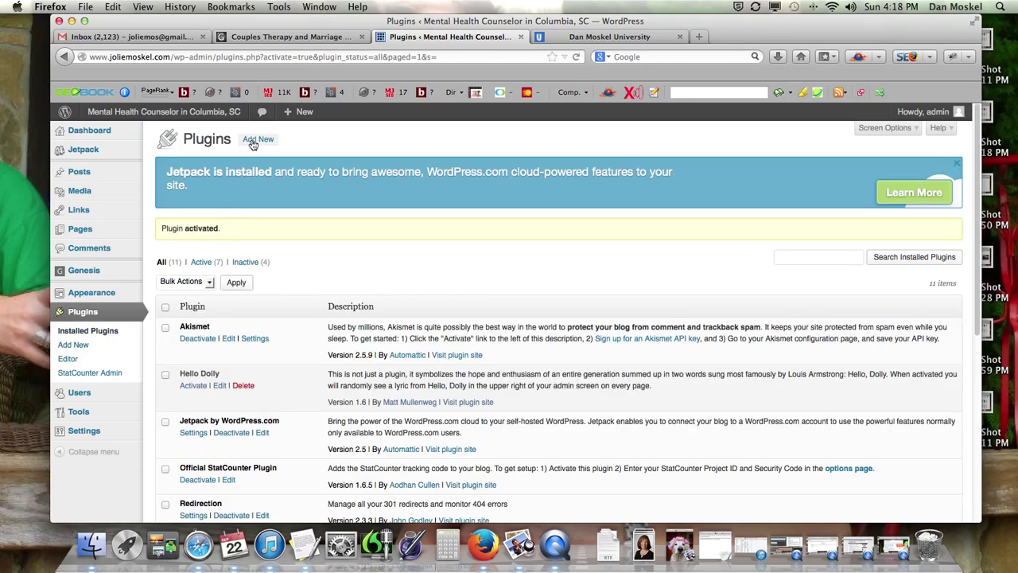
# Open the live site in a new tab and browse its ARTICLES page
pyautogui.moveTo(149, 114)
pyautogui.rightClick(110, 133)
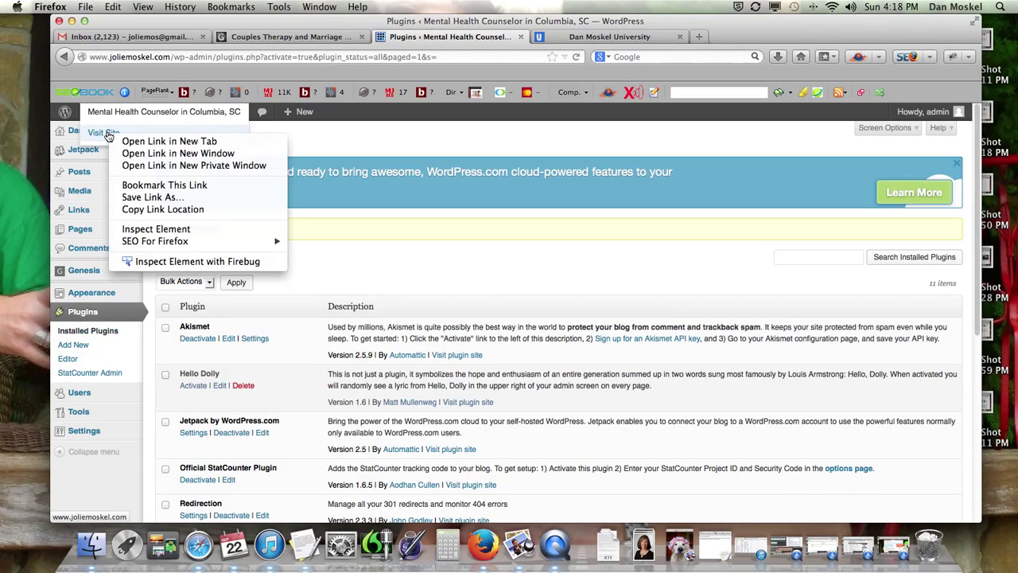
pyautogui.click(139, 139)
pyautogui.click(556, 36)
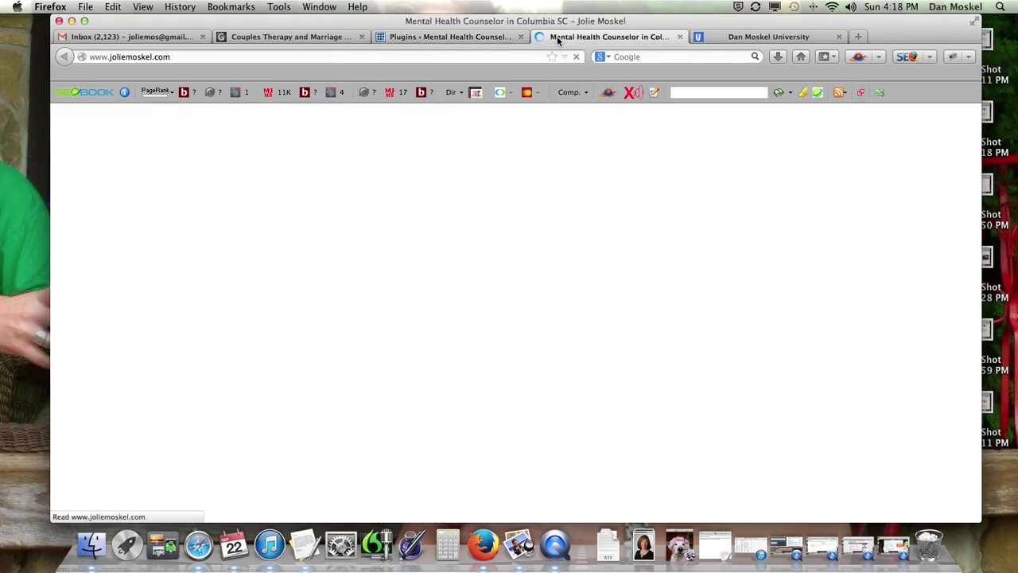
pyautogui.click(438, 230)
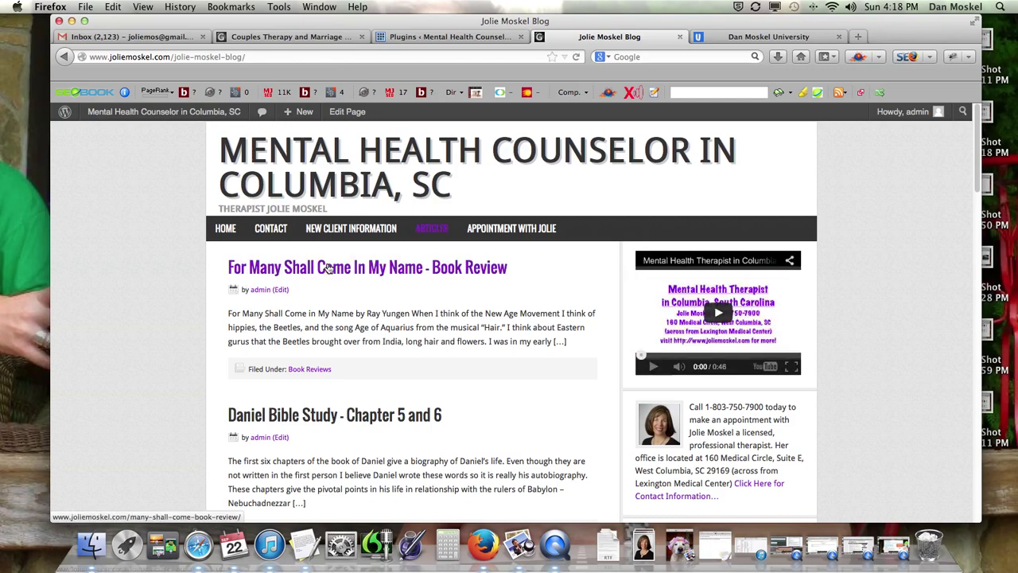
pyautogui.scroll(-5, 327, 270)
pyautogui.scroll(-3, 336, 230)
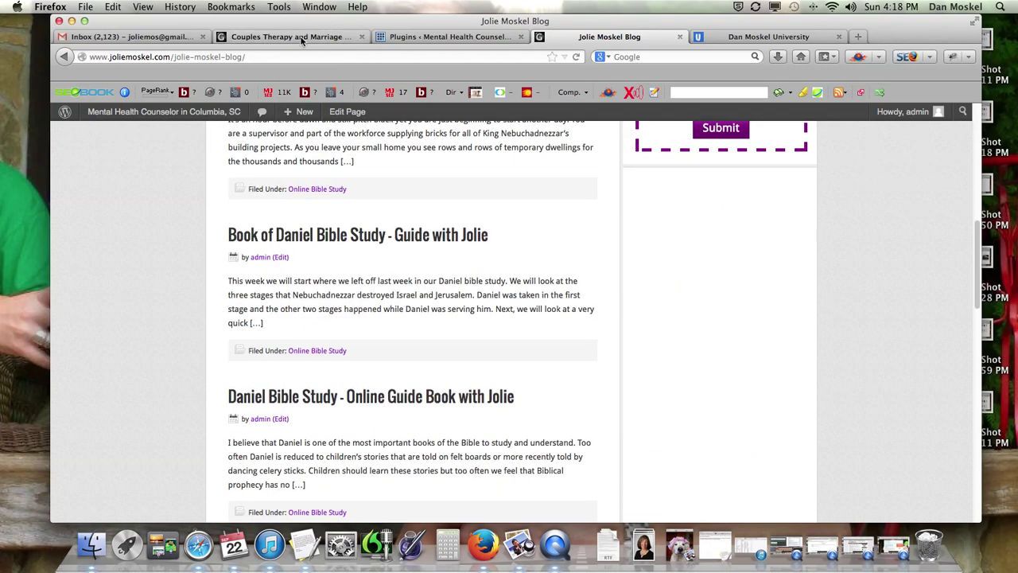
# Reload the Couples Therapy post to confirm its byline no longer shows a date
pyautogui.click(302, 37)
pyautogui.click(576, 57)
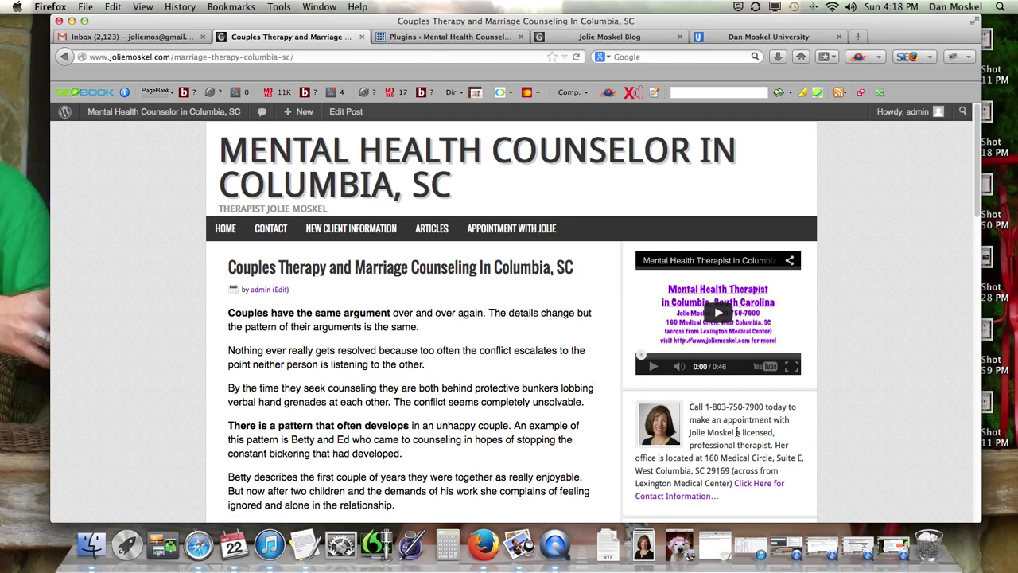
pyautogui.scroll(-2, 725, 430)
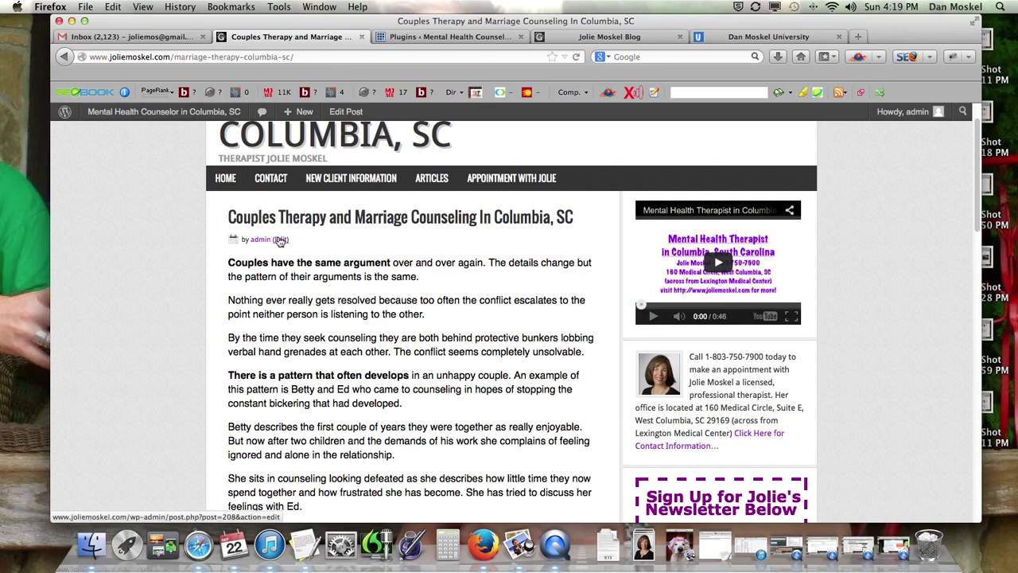
# Google 'pickupdater.com' in a new tab, then return to the Jolie Moskel Blog Articles page
pyautogui.click(857, 36)
pyautogui.click(713, 55)
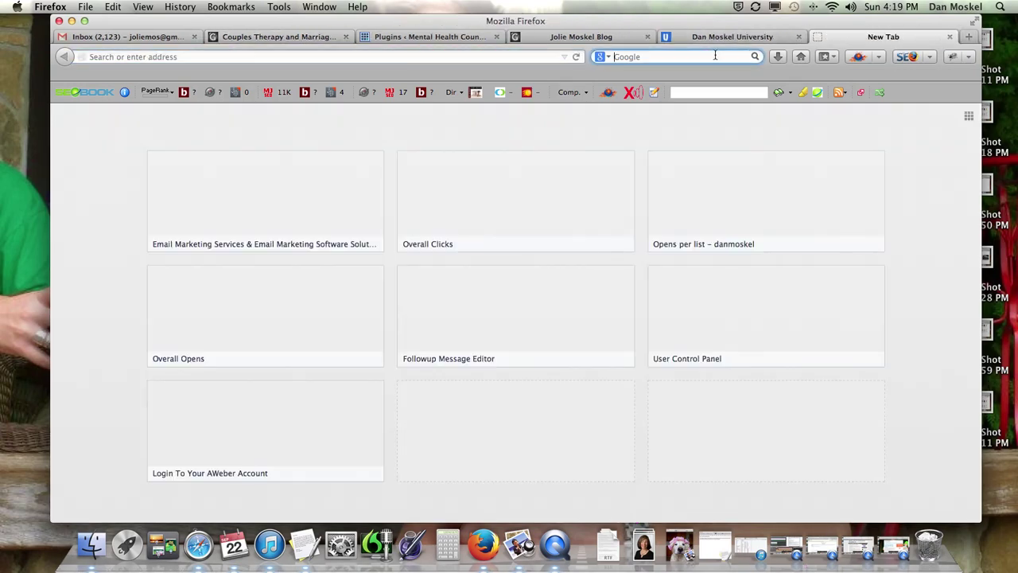
pyautogui.write('pickupdater.com')
pyautogui.press('Return')
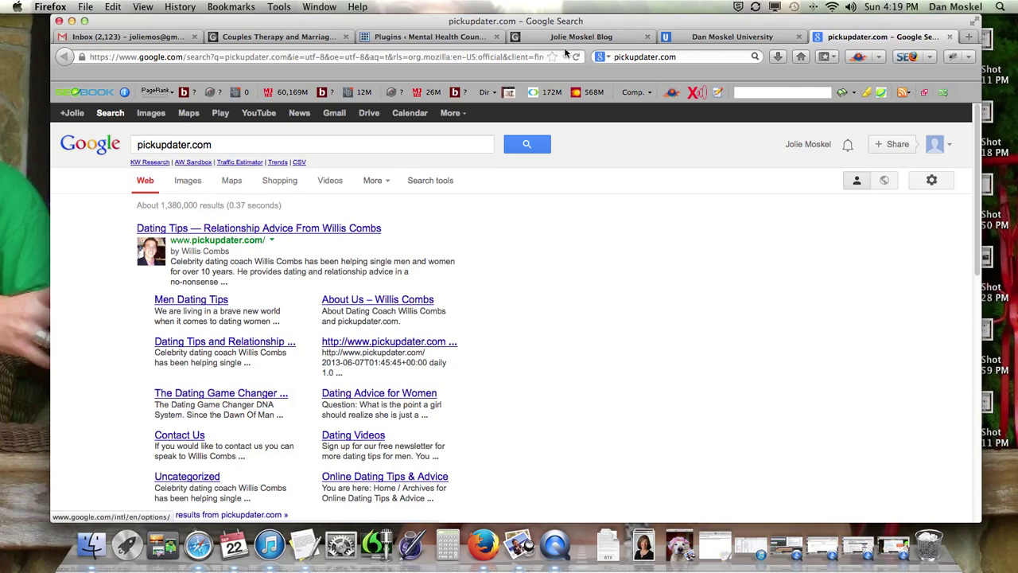
pyautogui.click(606, 36)
pyautogui.scroll(10, 613, 211)
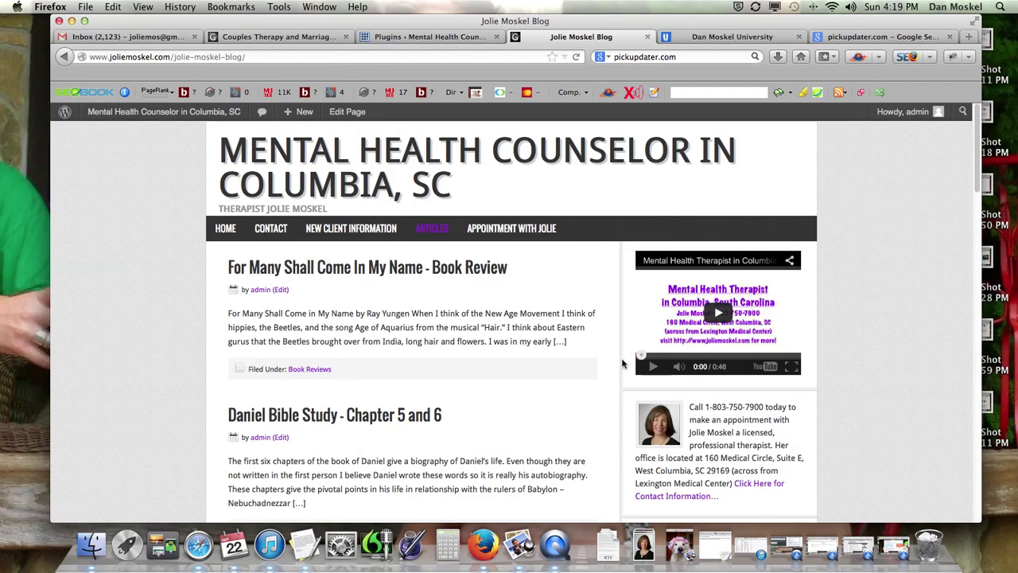
# Visit HOME, confirm WP Date Remover is active in Plugins, then view the Couples Therapy post
pyautogui.click(229, 233)
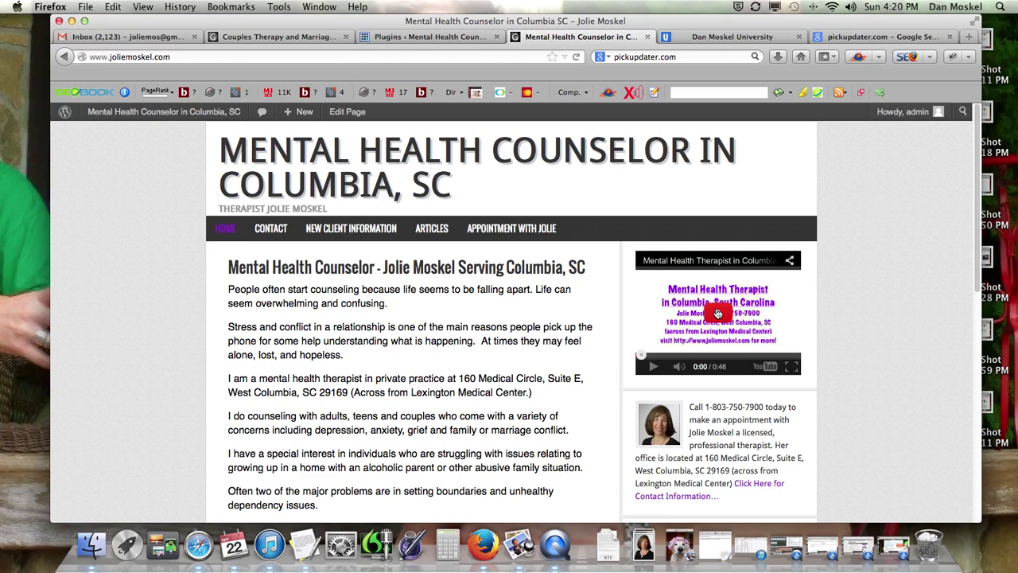
pyautogui.click(417, 40)
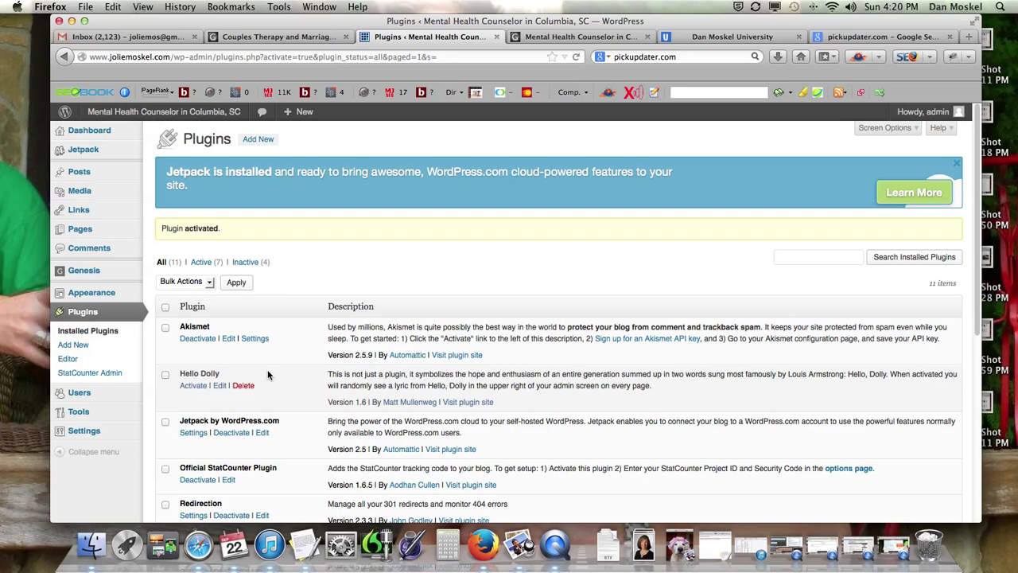
pyautogui.scroll(-4, 267, 372)
pyautogui.scroll(-2, 243, 393)
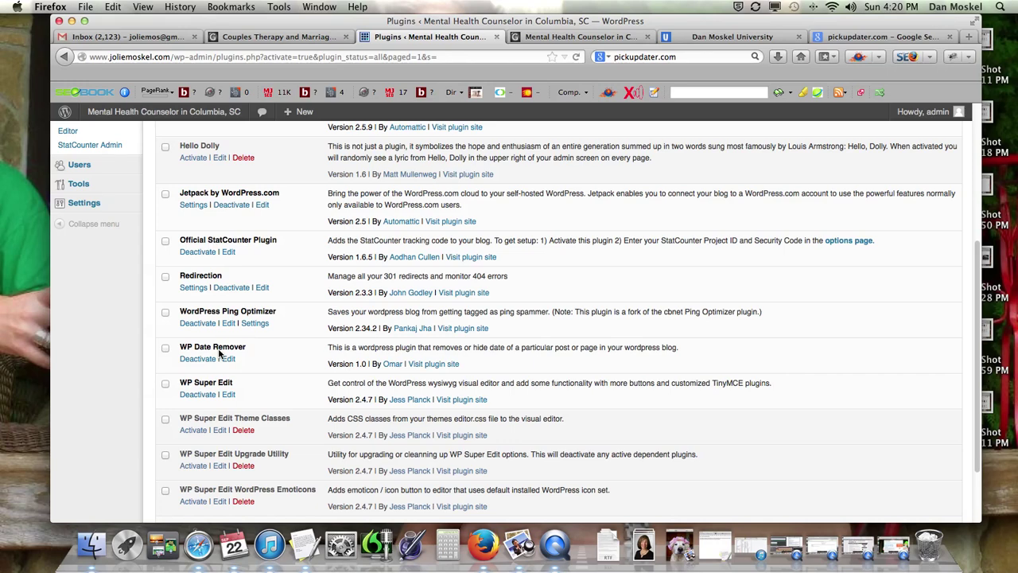
pyautogui.click(606, 37)
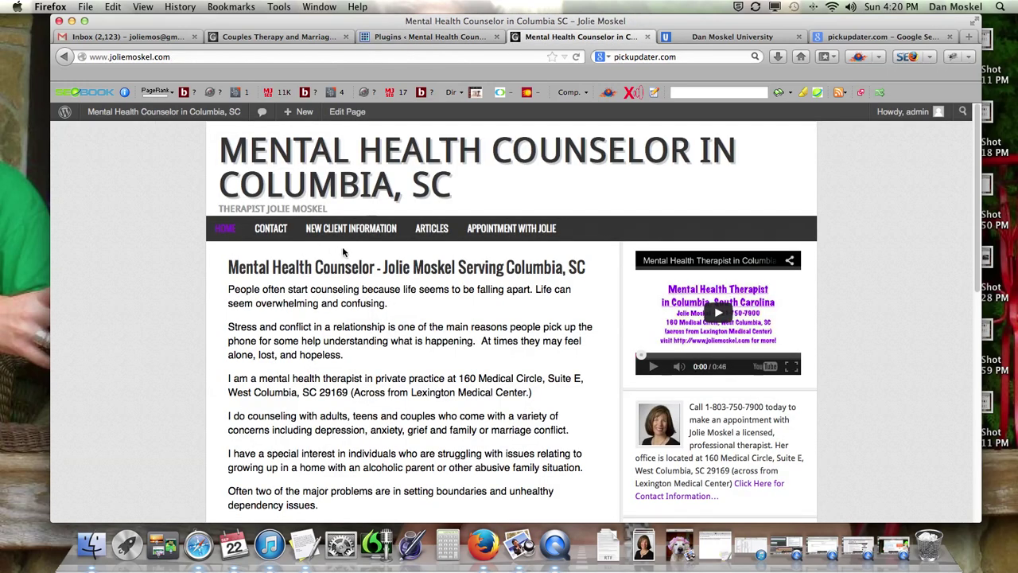
pyautogui.click(311, 38)
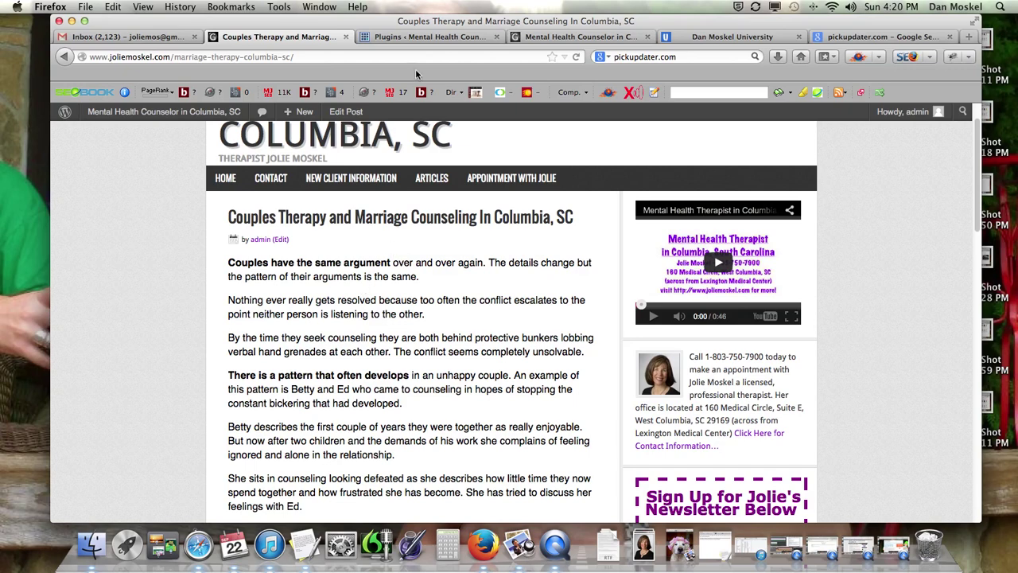
# View WP Date Remover's wp-post-date-remover.php in the plugin editor, then return to Plugins
pyautogui.click(424, 37)
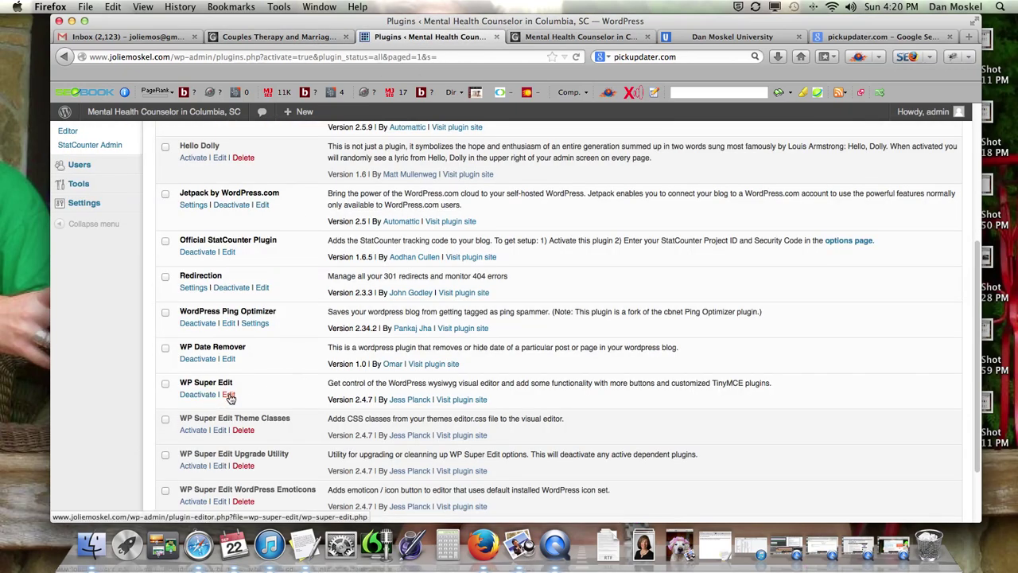
pyautogui.click(229, 360)
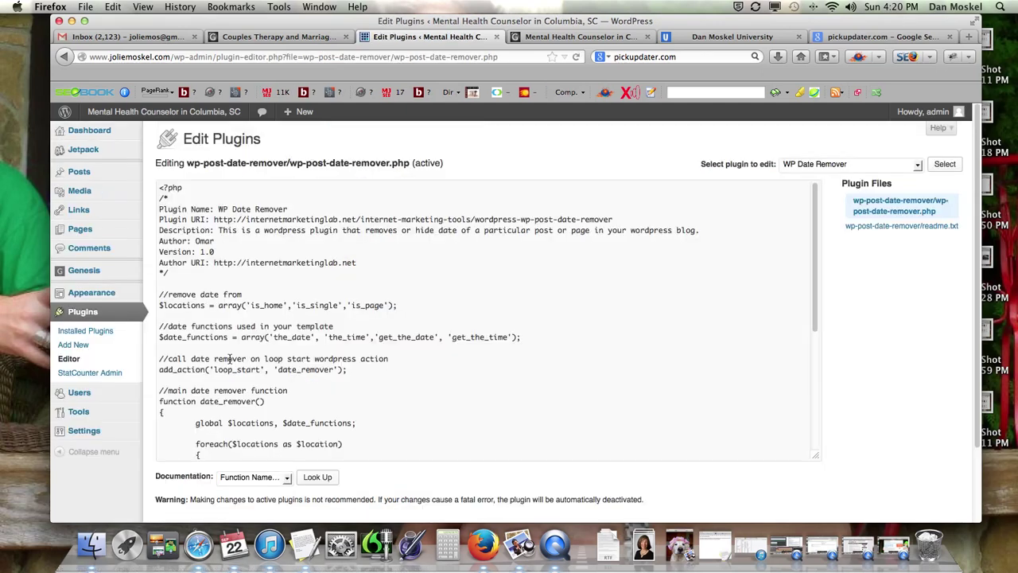
pyautogui.click(83, 312)
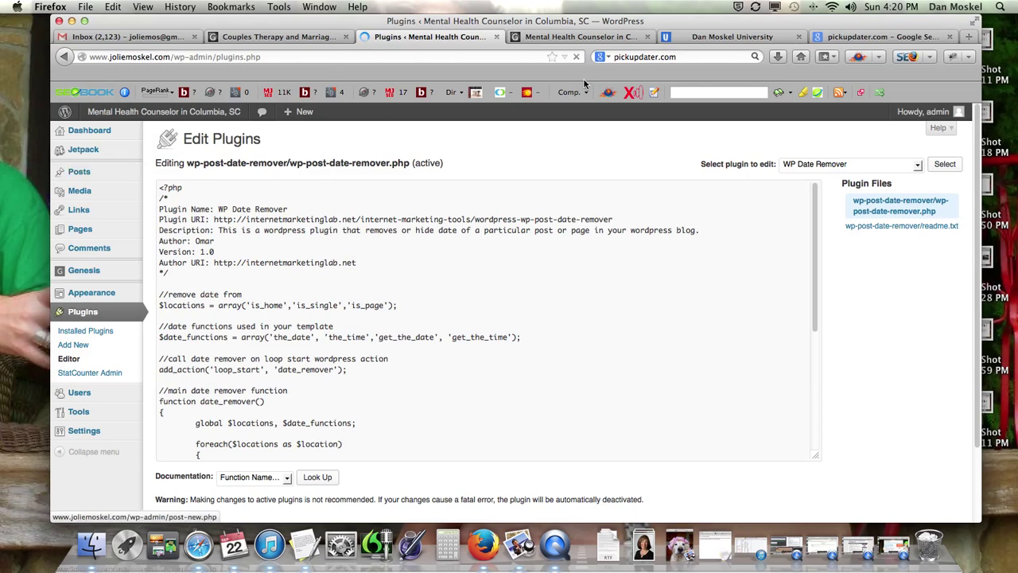
# Switch to Dan Moskel University and select 'SEO Training Manual' in the free report box
pyautogui.click(730, 37)
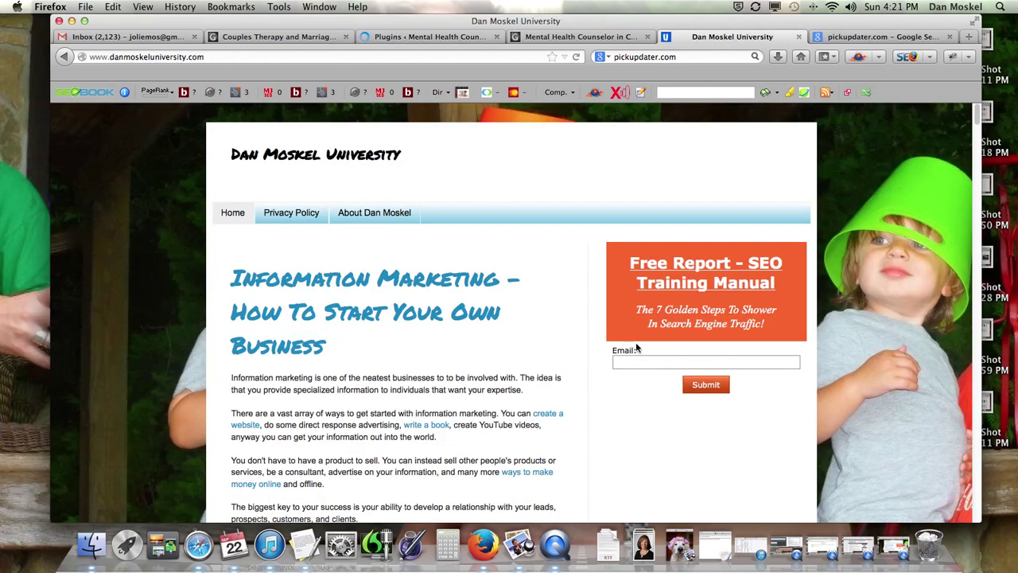
pyautogui.moveTo(749, 262); pyautogui.dragTo(781, 281)
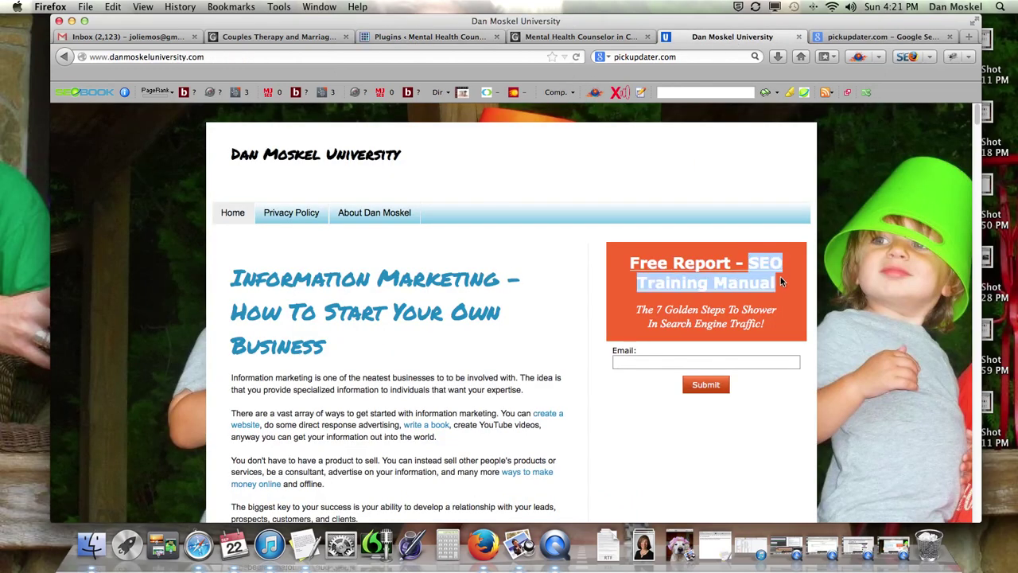